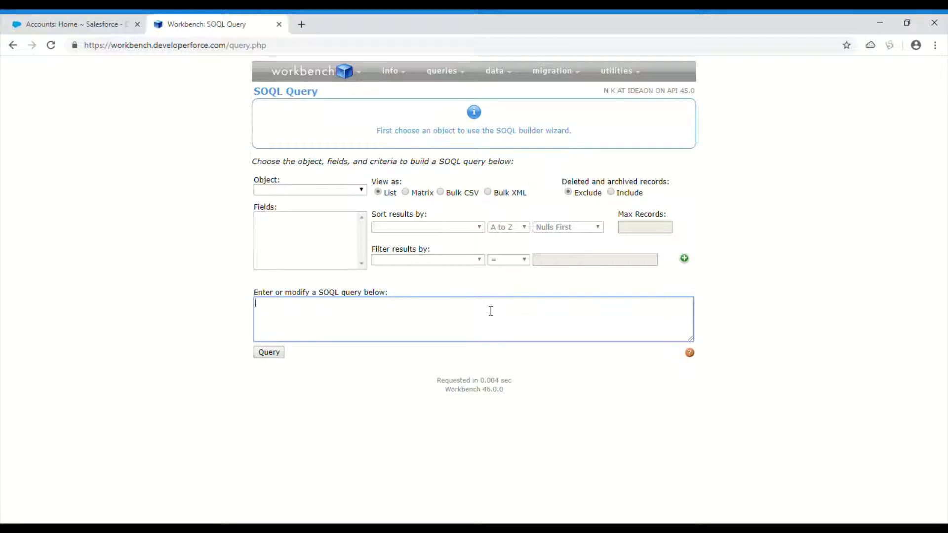
{"action": "type", "text": "sel"}
Fix a typo and run 'select name from Account', returning 12 account records.
{"action": "key", "text": "BackSpace"}
{"action": "key", "text": "BackSpace"}
{"action": "type", "text": "ele"}
{"action": "type", "text": "ct name from"}
{"action": "type", "text": " Account"}
{"action": "left_click", "coordinate": [265, 355]}
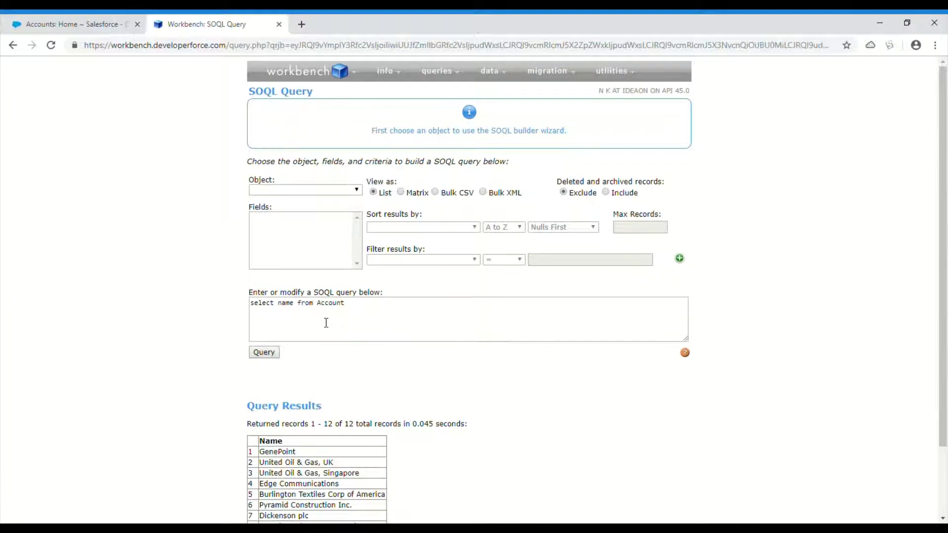
Add createdbyid after name and rerun, listing 12 accounts with their creator IDs.
{"action": "left_click", "coordinate": [301, 308]}
{"action": "type", "text": ", "}
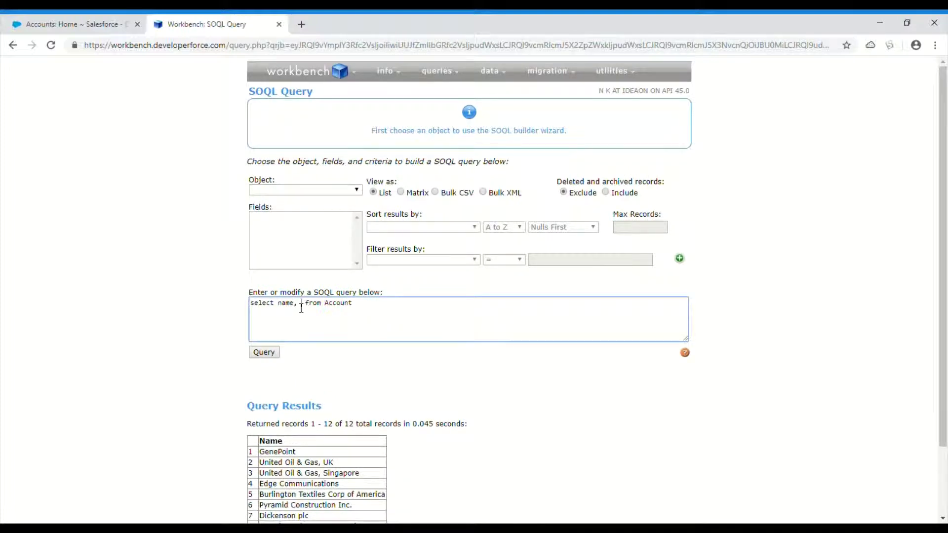
{"action": "type", "text": "createdby"}
{"action": "type", "text": "id"}
{"action": "left_click", "coordinate": [272, 356]}
{"action": "scroll", "coordinate": [379, 400], "scroll_direction": "down", "scroll_amount": 2}
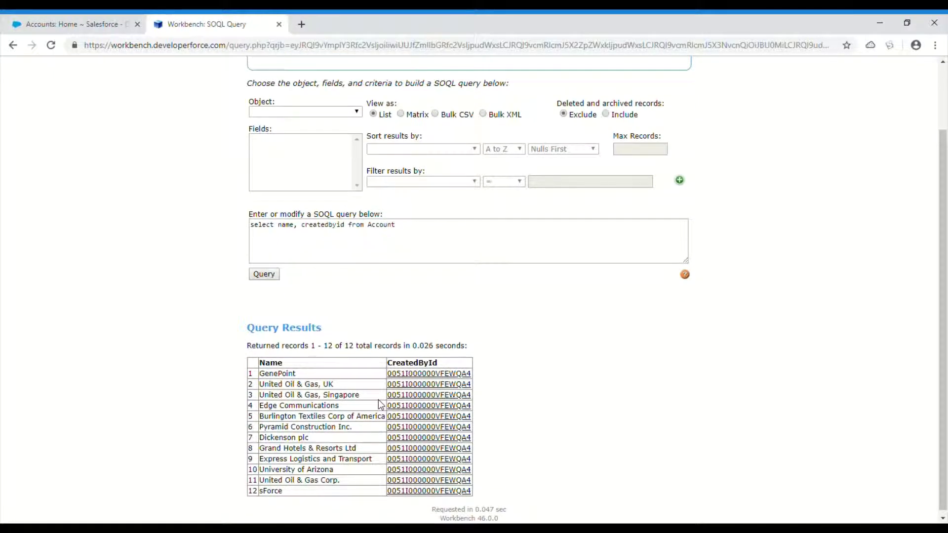
{"action": "left_click", "coordinate": [350, 231]}
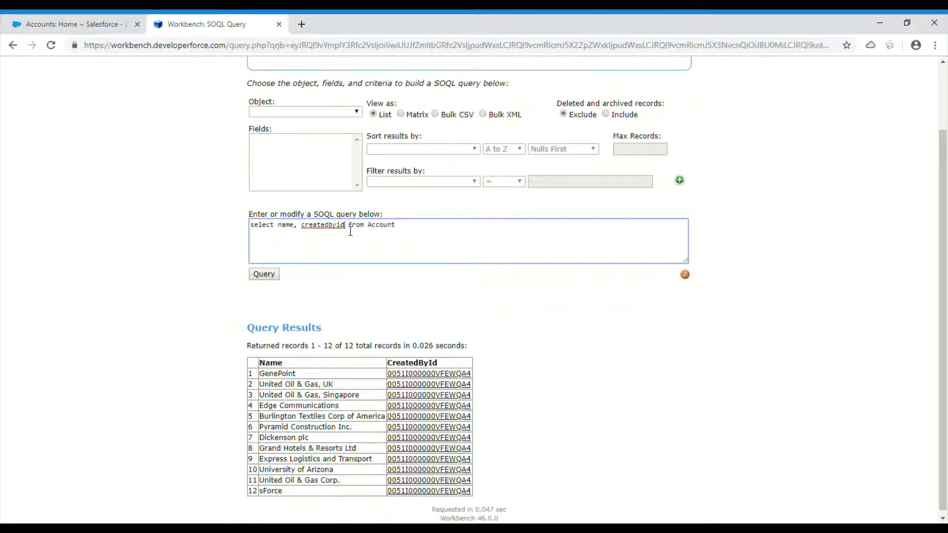
{"action": "type", "text": ", cre"}
{"action": "type", "text": "atedby"}
{"action": "type", "text": "."}
{"action": "type", "text": "name"}
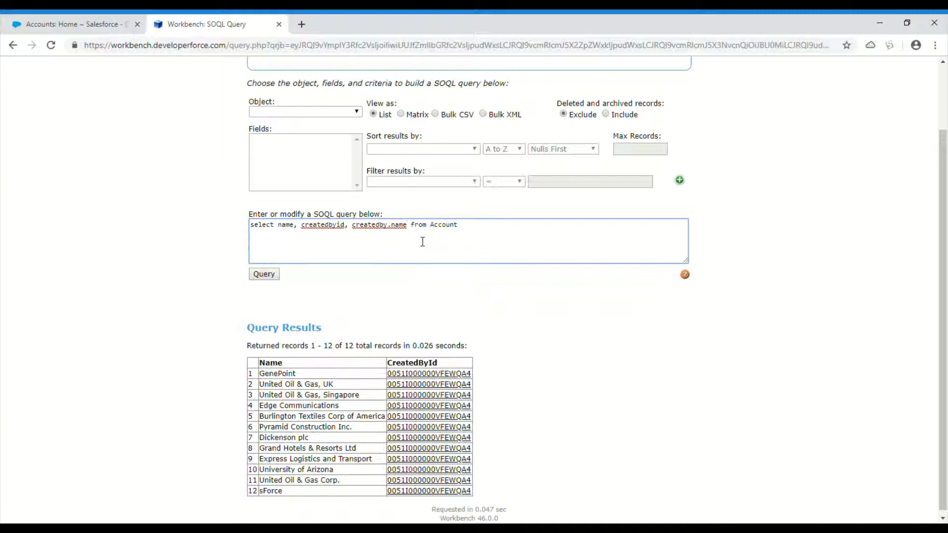
Submit the query with createdby.name added; it fails because parent relationship queries are disabled.
{"action": "left_click", "coordinate": [260, 275]}
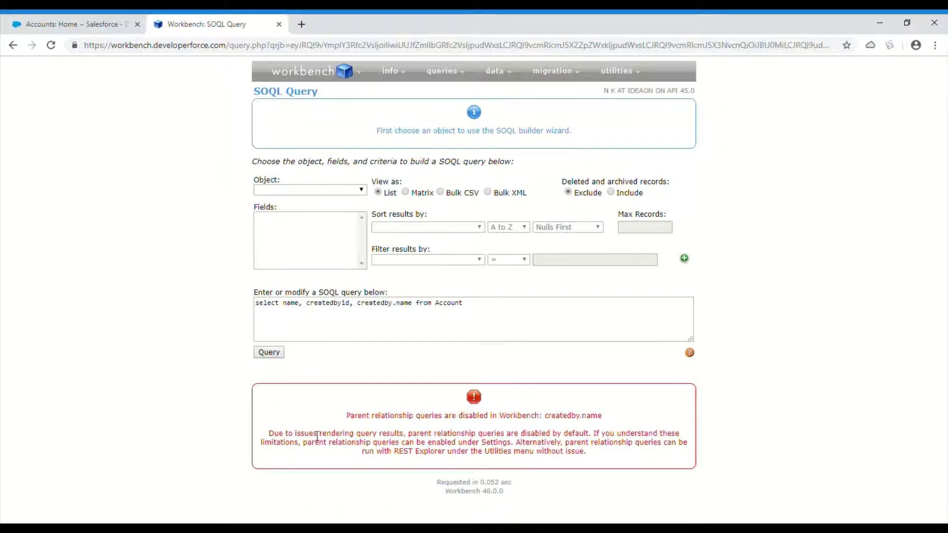
Highlight the parent relationship error and go to Settings' Query & Search Options.
{"action": "triple_click", "coordinate": [367, 421]}
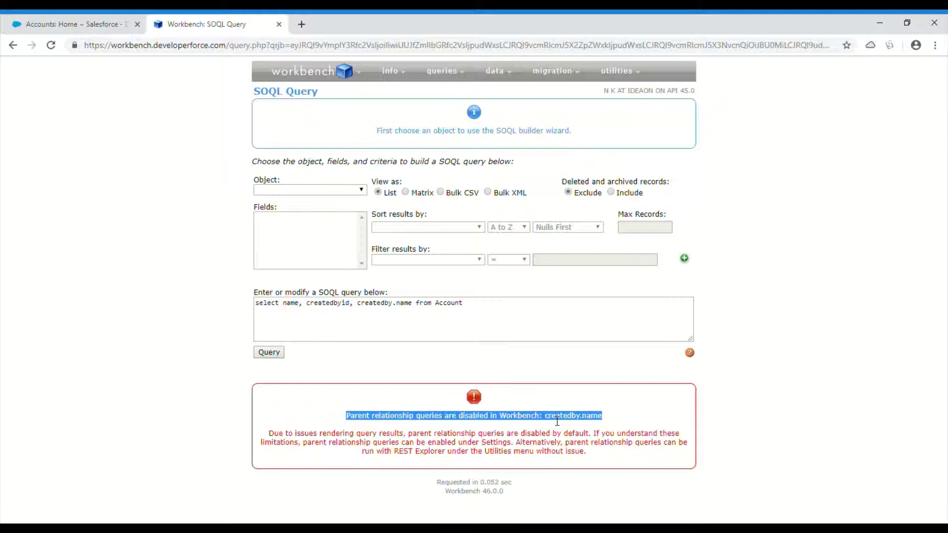
{"action": "mouse_move", "coordinate": [304, 71]}
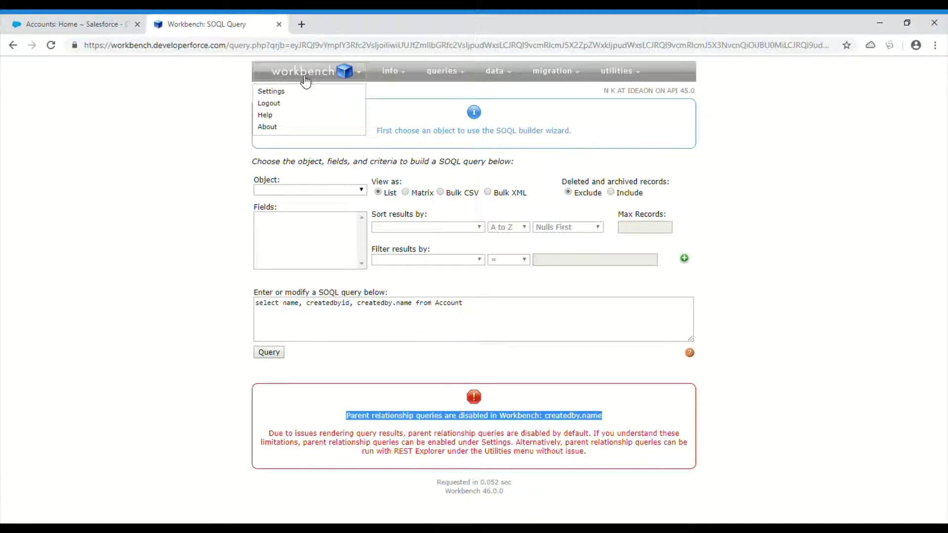
{"action": "left_click", "coordinate": [282, 96]}
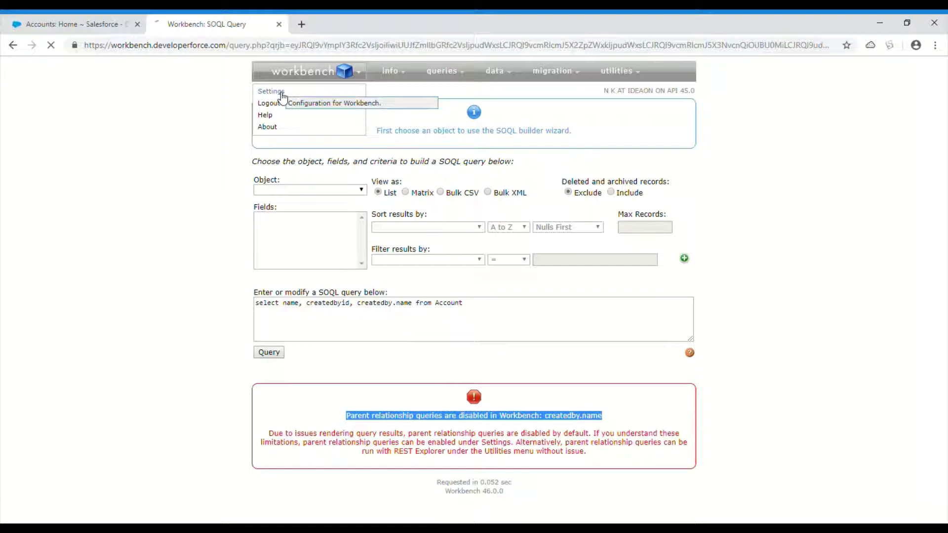
{"action": "scroll", "coordinate": [288, 297], "scroll_direction": "down", "scroll_amount": 5}
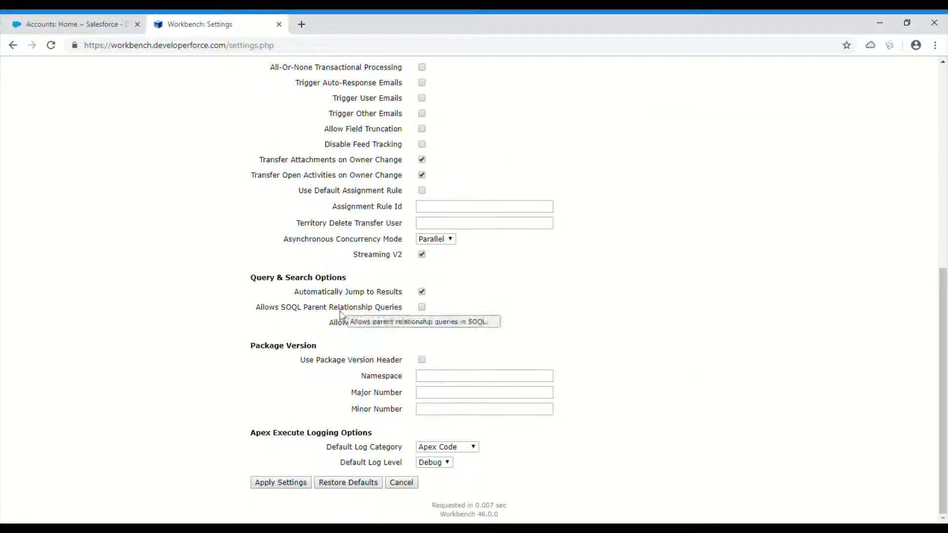
Enable 'Allows SOQL Parent Relationship Queries', apply the settings, and return to SOQL Query.
{"action": "left_click", "coordinate": [422, 309]}
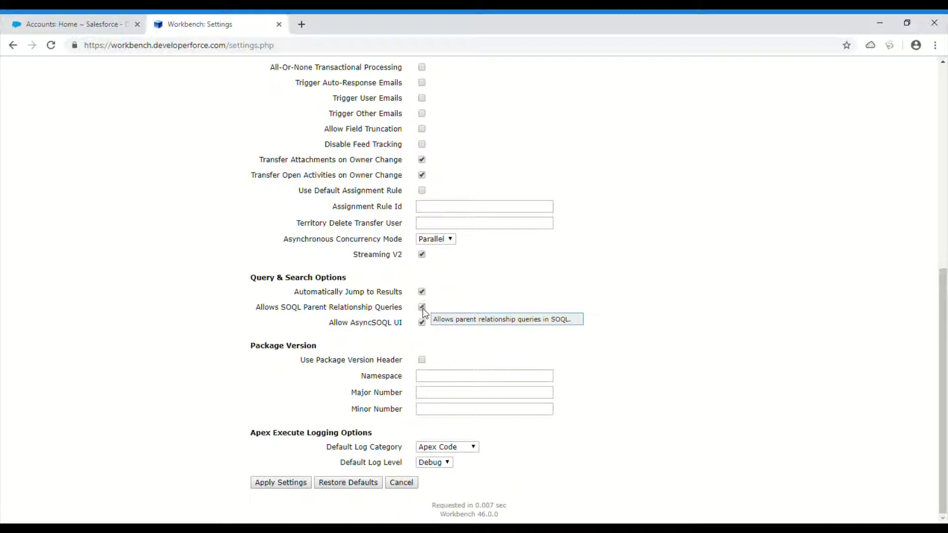
{"action": "left_click", "coordinate": [280, 483]}
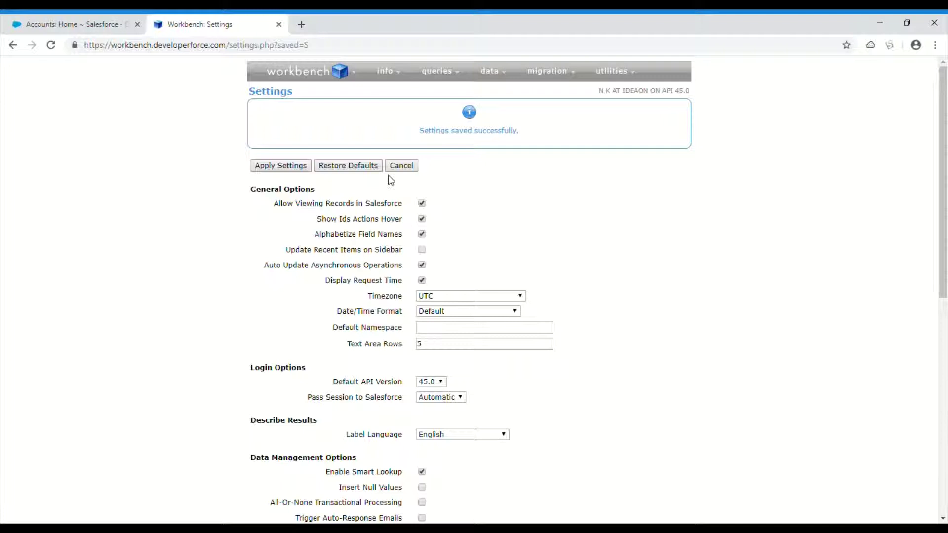
{"action": "mouse_move", "coordinate": [436, 71]}
{"action": "left_click", "coordinate": [434, 91]}
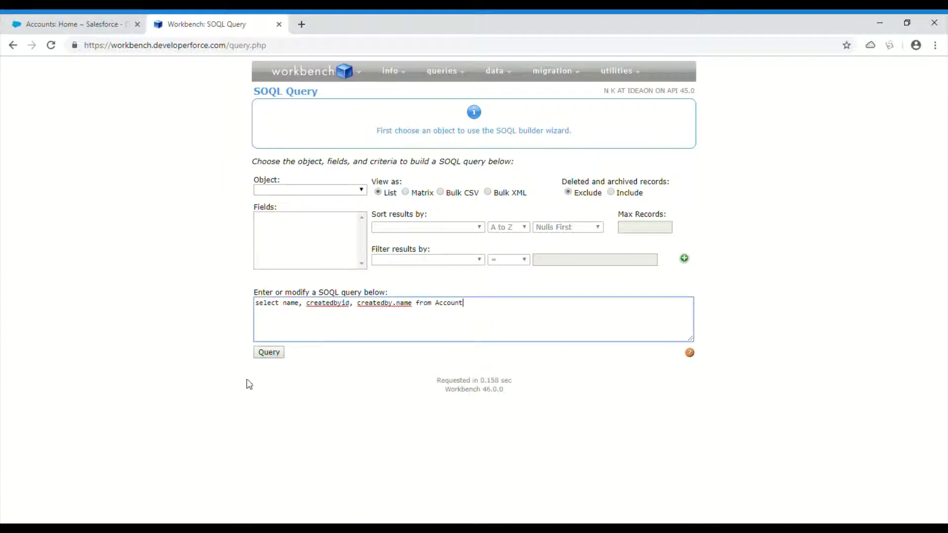
Run the createdby.name account query, showing 12 accounts with a User.Name column.
{"action": "left_click", "coordinate": [269, 352]}
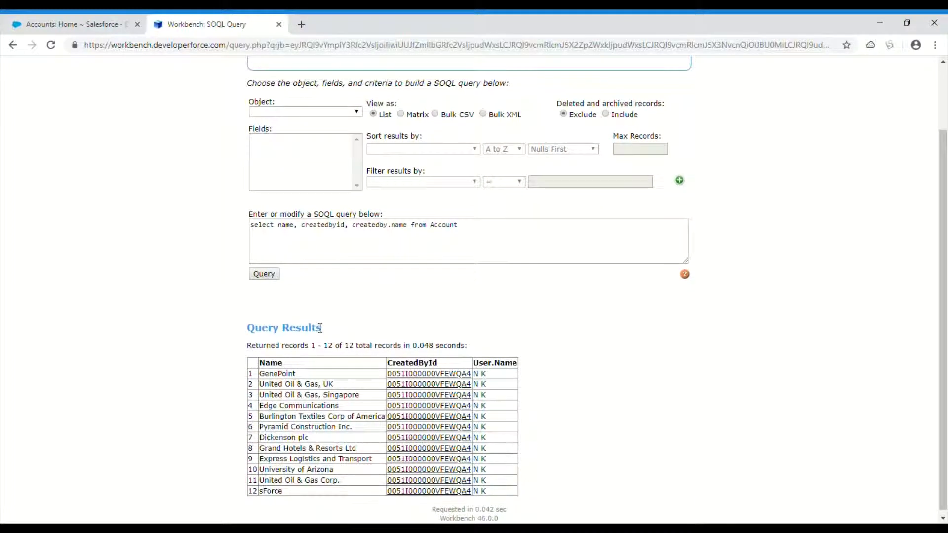
{"action": "mouse_move", "coordinate": [428, 373]}
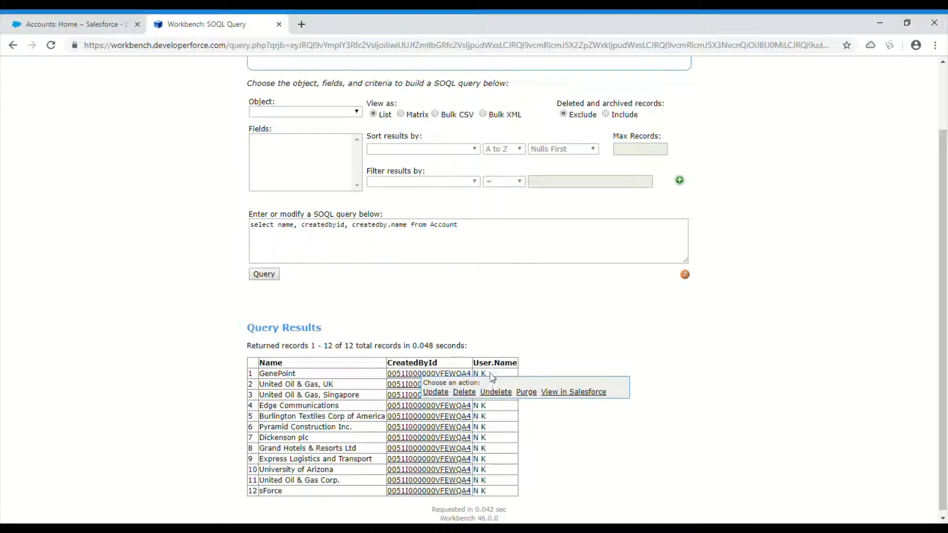
{"action": "left_click_drag", "start_coordinate": [474, 364], "coordinate": [517, 365]}
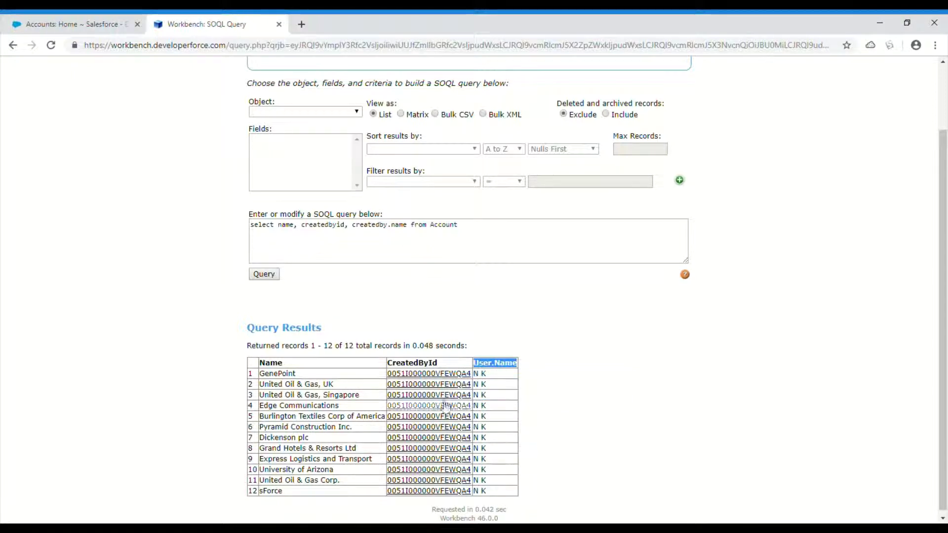
{"action": "left_click", "coordinate": [441, 229]}
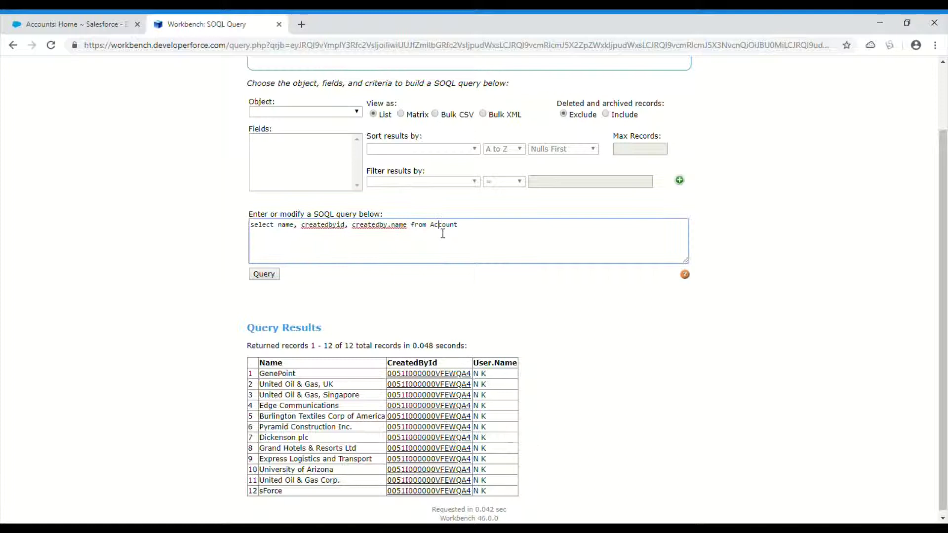
Replace Account with contact and run, returning 21 contacts with CreatedById and User.Name.
{"action": "double_click", "coordinate": [442, 233]}
{"action": "type", "text": "contact"}
{"action": "left_click", "coordinate": [263, 274]}
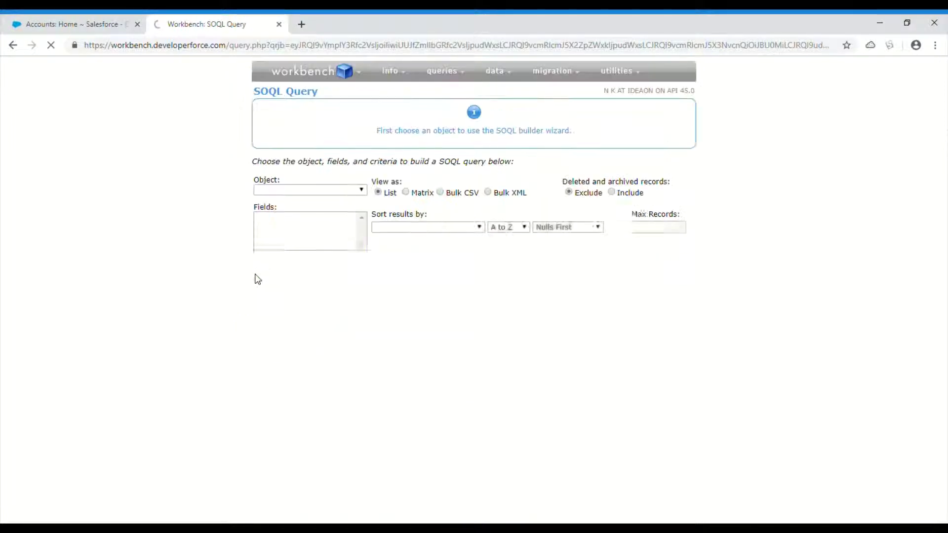
{"action": "scroll", "coordinate": [203, 421], "scroll_direction": "down", "scroll_amount": 3}
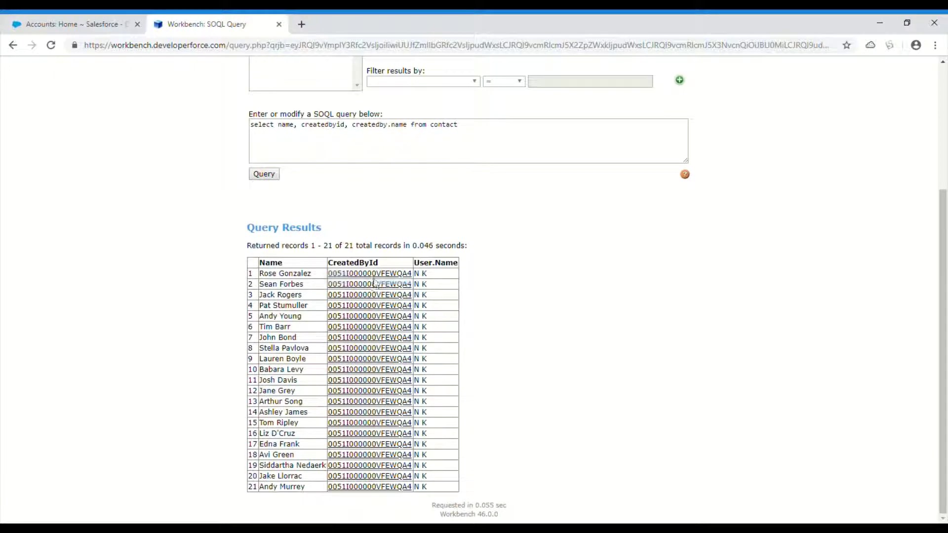
{"action": "triple_click", "coordinate": [424, 274]}
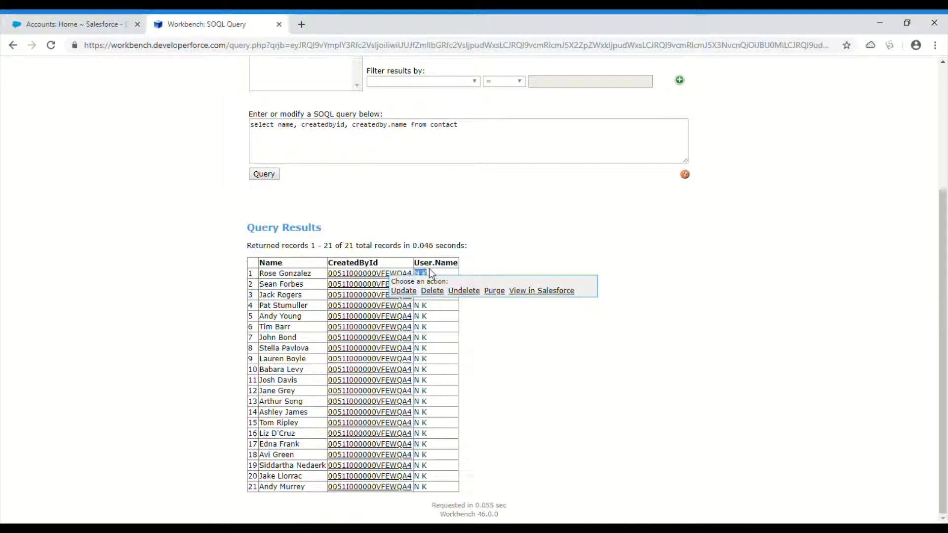
Highlight the createdby.name field reference in the query text.
{"action": "triple_click", "coordinate": [379, 133]}
{"action": "left_click", "coordinate": [379, 133]}
{"action": "double_click", "coordinate": [380, 126]}
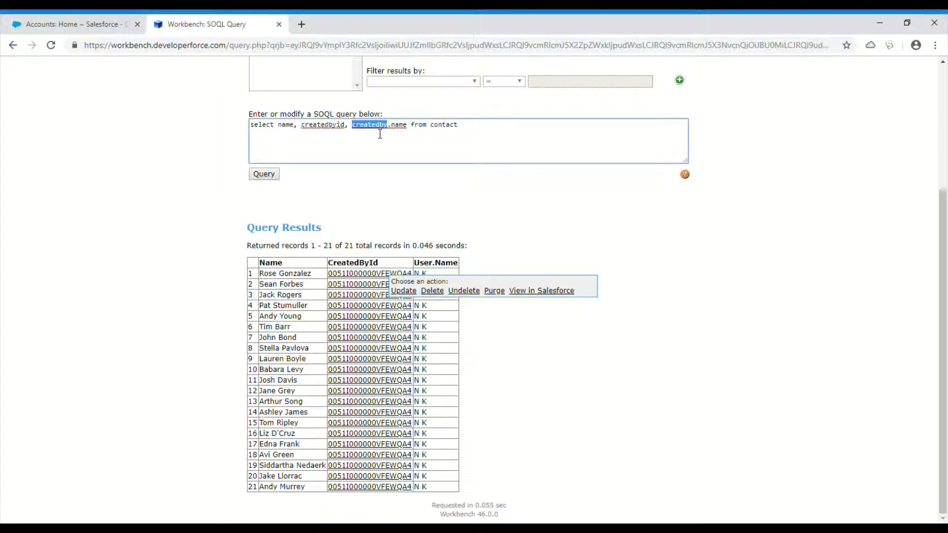
{"action": "triple_click", "coordinate": [402, 133]}
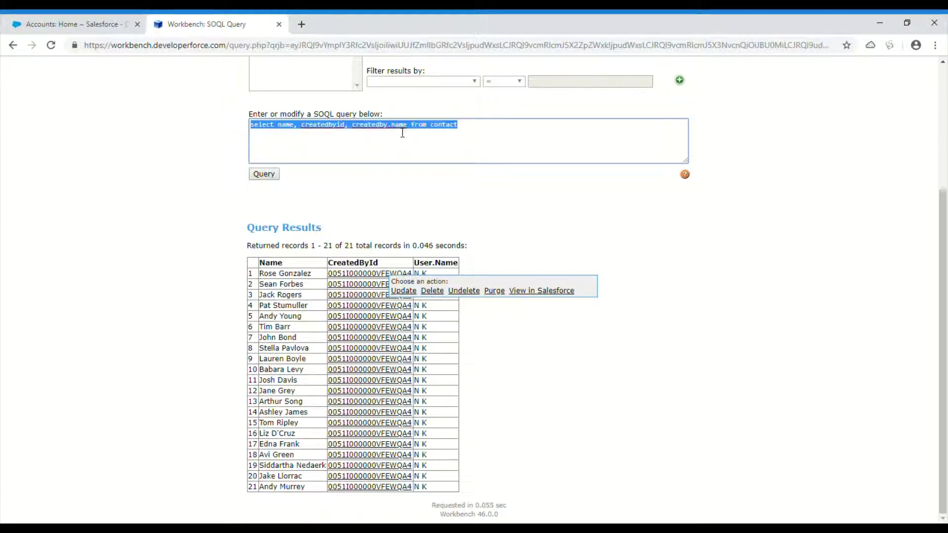
{"action": "left_click", "coordinate": [375, 126]}
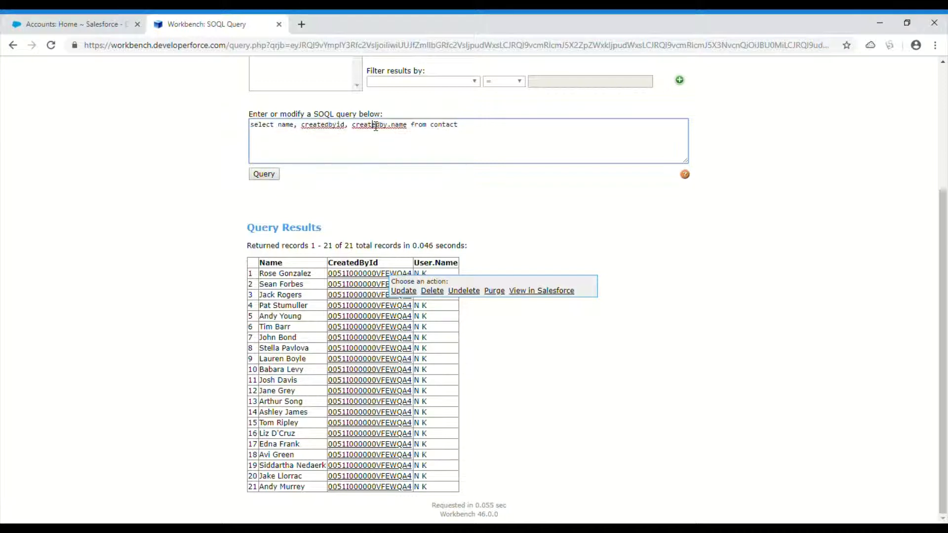
{"action": "double_click", "coordinate": [360, 127]}
{"action": "double_click", "coordinate": [401, 128]}
{"action": "double_click", "coordinate": [360, 133]}
{"action": "left_click_drag", "start_coordinate": [394, 133], "coordinate": [406, 134]}
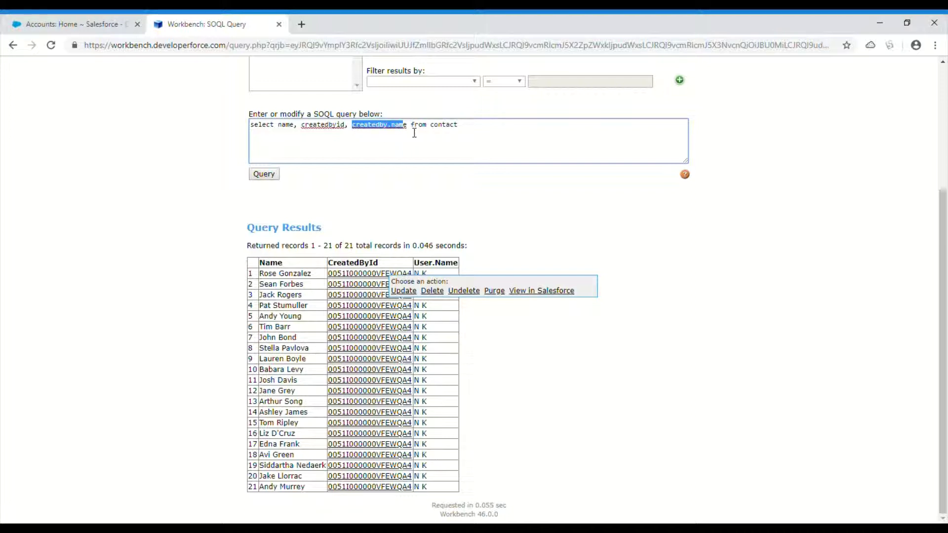